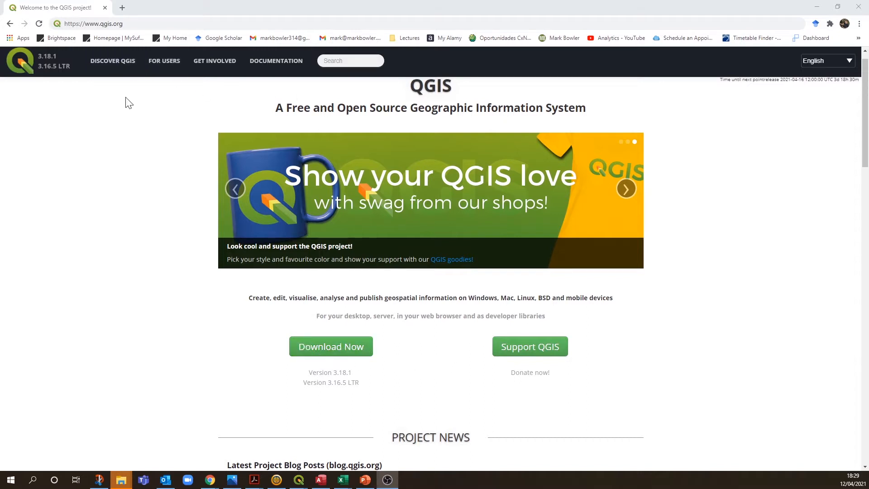
- Open the Discover QGIS page and read the About QGIS introduction
{"action": "left_click", "coordinate": [120, 67]}
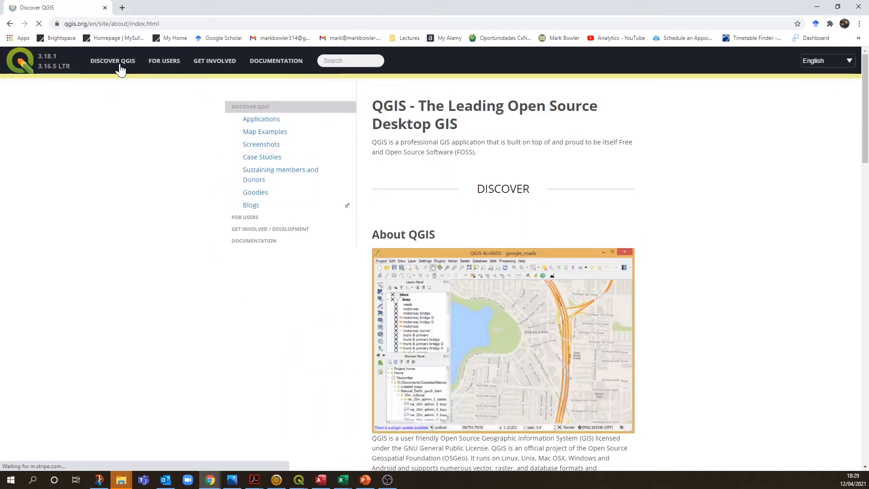
{"action": "scroll", "coordinate": [485, 227], "scroll_direction": "down", "scroll_amount": 5}
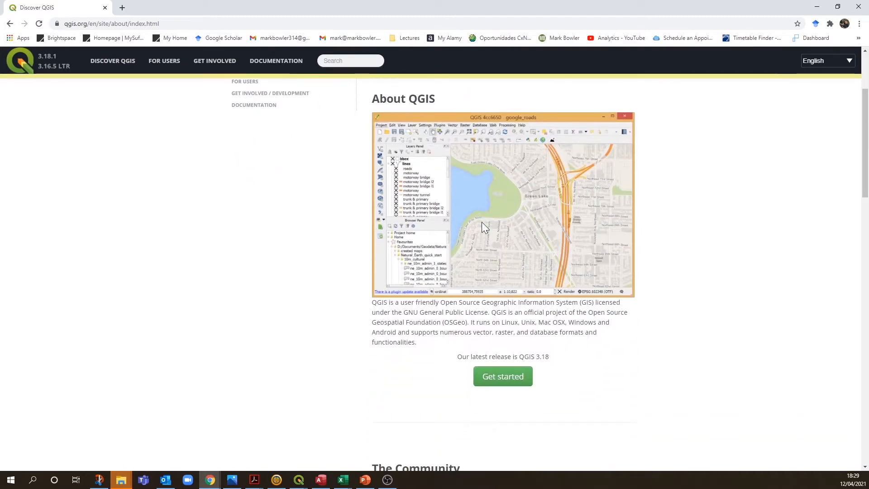
{"action": "scroll", "coordinate": [482, 226], "scroll_direction": "down", "scroll_amount": 2}
{"action": "scroll", "coordinate": [483, 226], "scroll_direction": "up", "scroll_amount": 7}
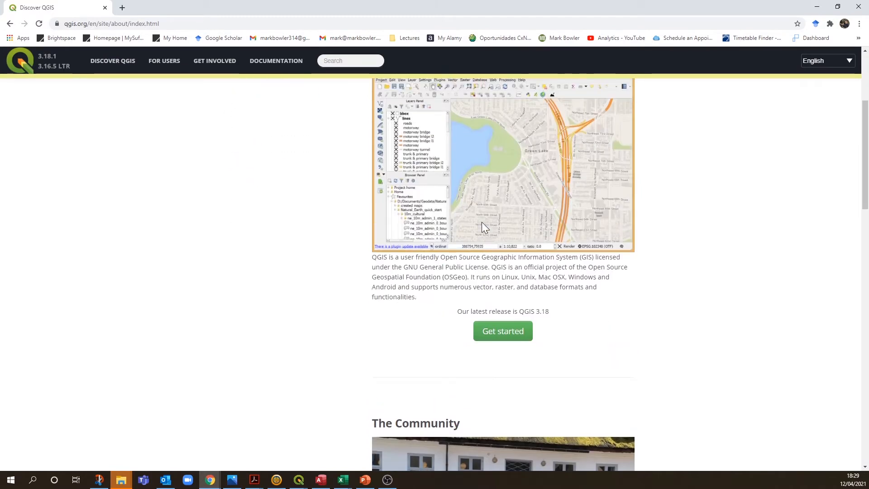
{"action": "scroll", "coordinate": [475, 251], "scroll_direction": "down", "scroll_amount": 2}
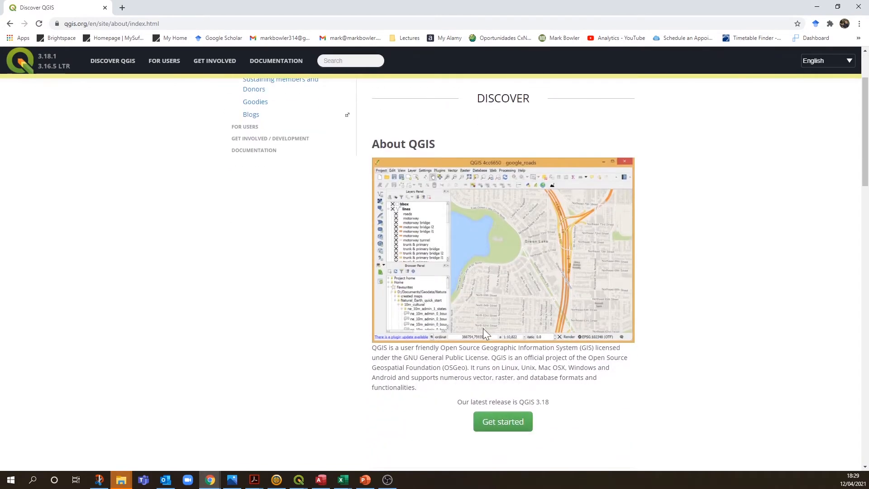
- Go from the getting-started page to the QGIS tutorials and look through the training material listed there
{"action": "left_click", "coordinate": [492, 423]}
{"action": "scroll", "coordinate": [415, 294], "scroll_direction": "down", "scroll_amount": 4}
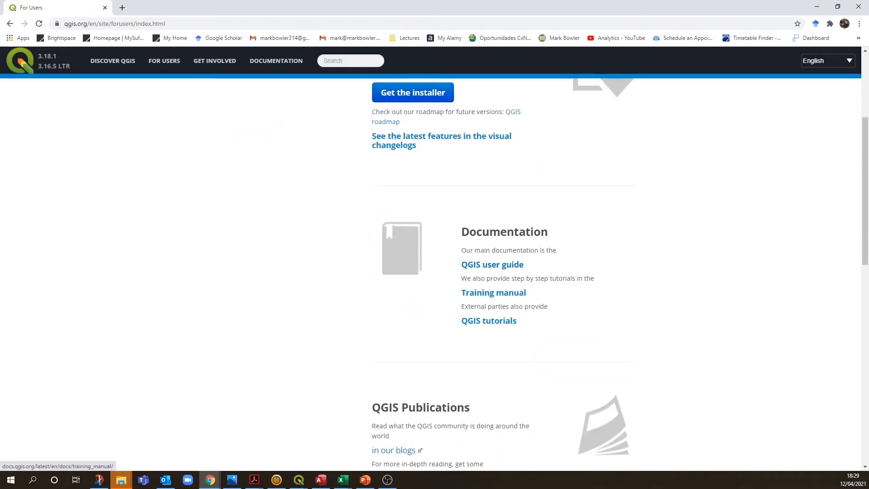
{"action": "left_click", "coordinate": [486, 322]}
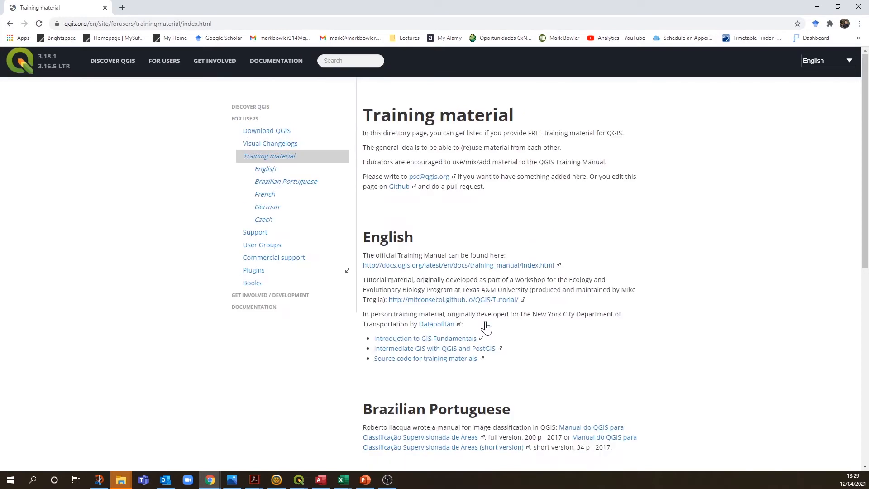
{"action": "scroll", "coordinate": [486, 326], "scroll_direction": "down", "scroll_amount": 9}
{"action": "scroll", "coordinate": [488, 320], "scroll_direction": "up", "scroll_amount": 8}
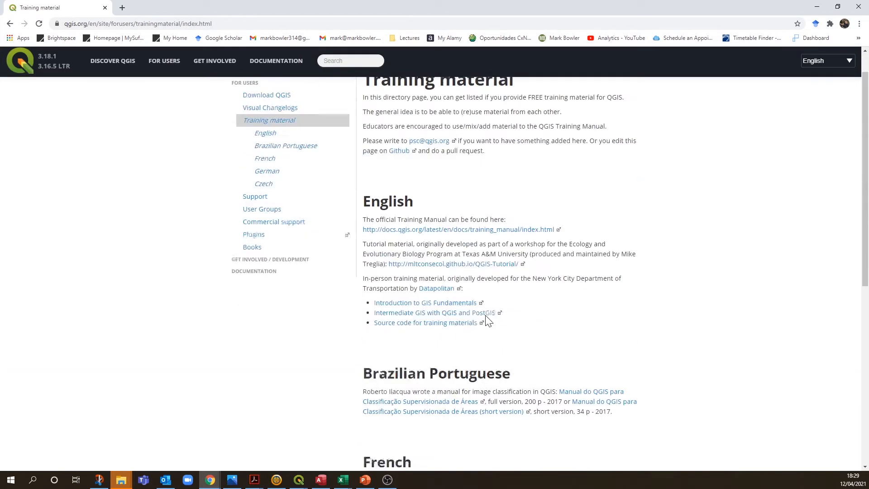
{"action": "scroll", "coordinate": [488, 320], "scroll_direction": "up", "scroll_amount": 1}
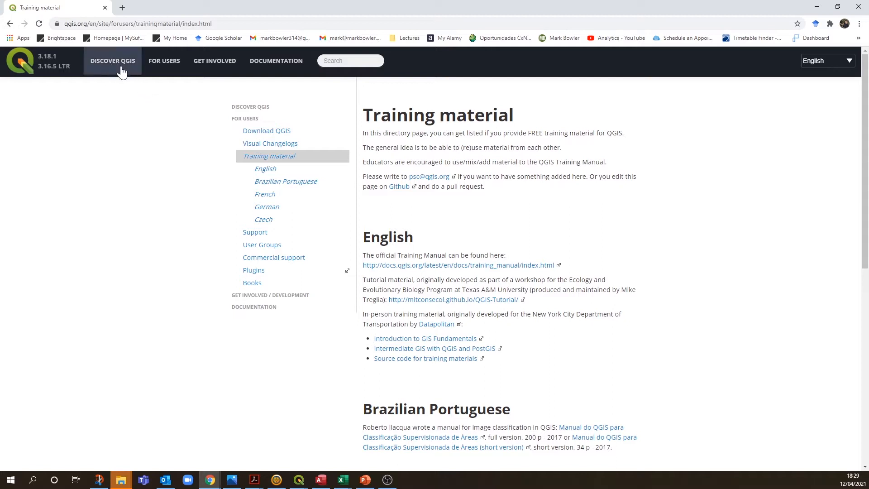
- Open the download page from the QGIS home page and review the installers offered for Windows
{"action": "left_click", "coordinate": [19, 66]}
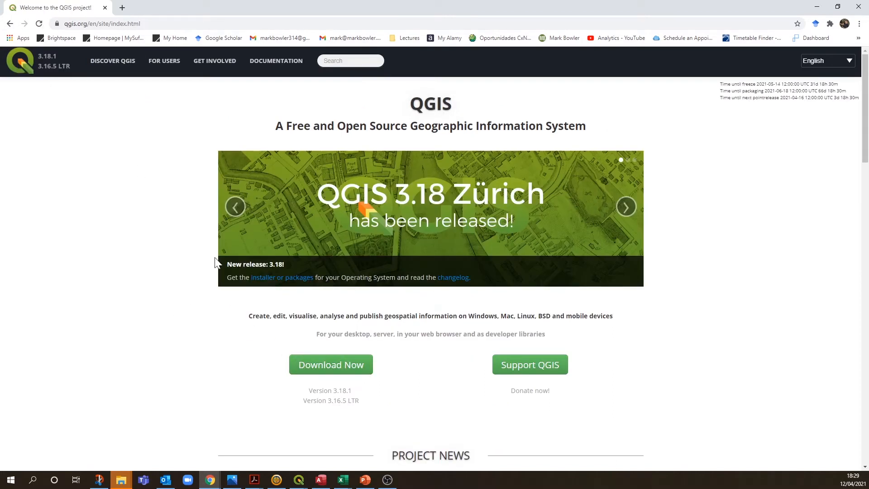
{"action": "left_click", "coordinate": [336, 363]}
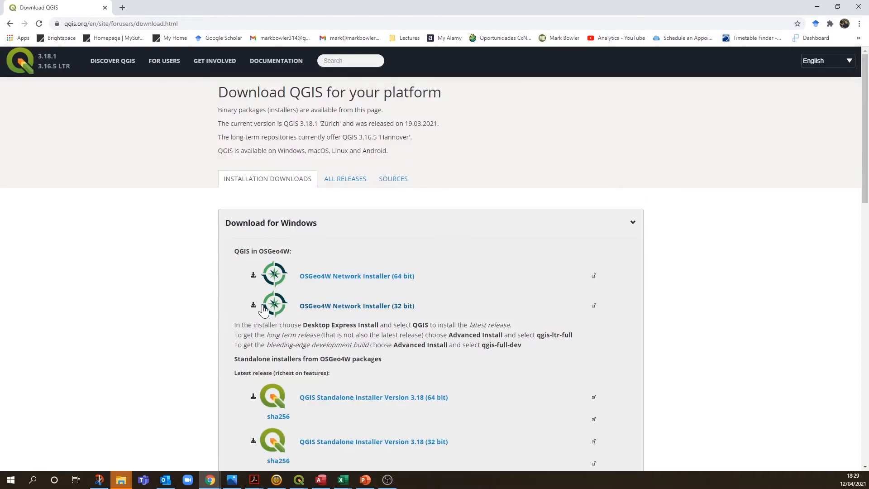
{"action": "scroll", "coordinate": [258, 308], "scroll_direction": "down", "scroll_amount": 2}
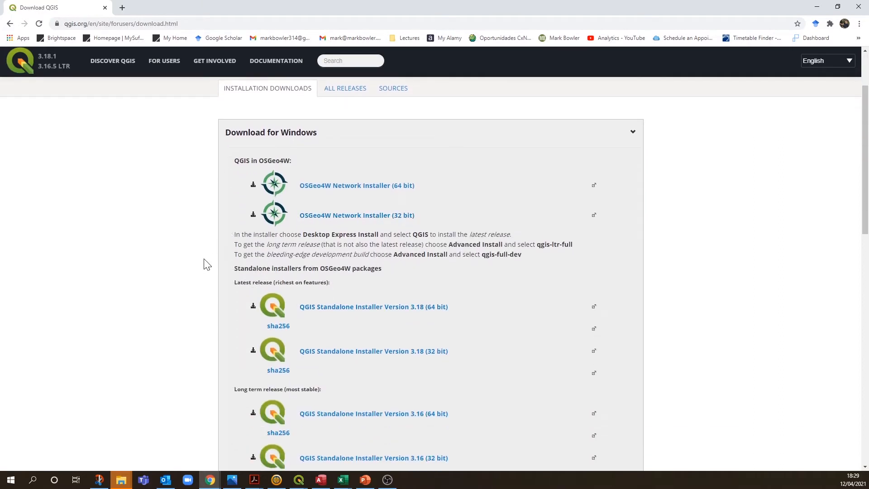
{"action": "scroll", "coordinate": [180, 265], "scroll_direction": "down", "scroll_amount": 1}
{"action": "scroll", "coordinate": [180, 268], "scroll_direction": "down", "scroll_amount": 3}
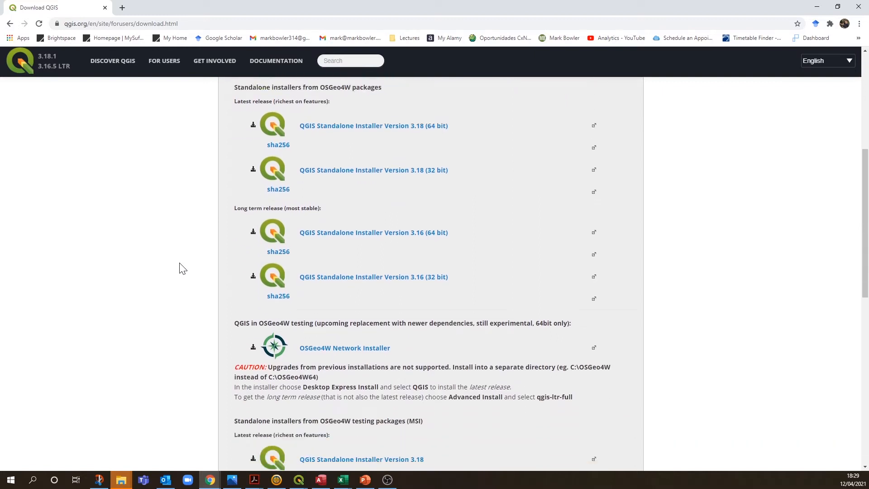
{"action": "scroll", "coordinate": [190, 269], "scroll_direction": "up", "scroll_amount": 6}
{"action": "scroll", "coordinate": [236, 294], "scroll_direction": "down", "scroll_amount": 9}
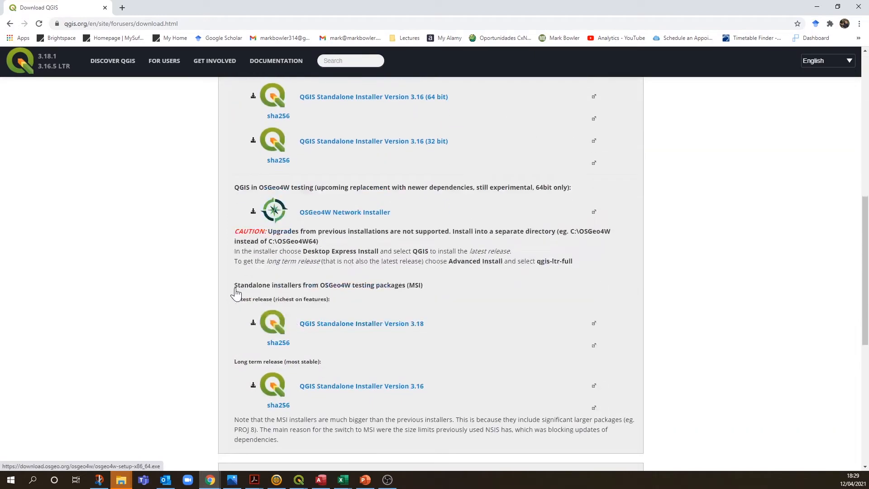
{"action": "scroll", "coordinate": [431, 271], "scroll_direction": "up", "scroll_amount": 1}
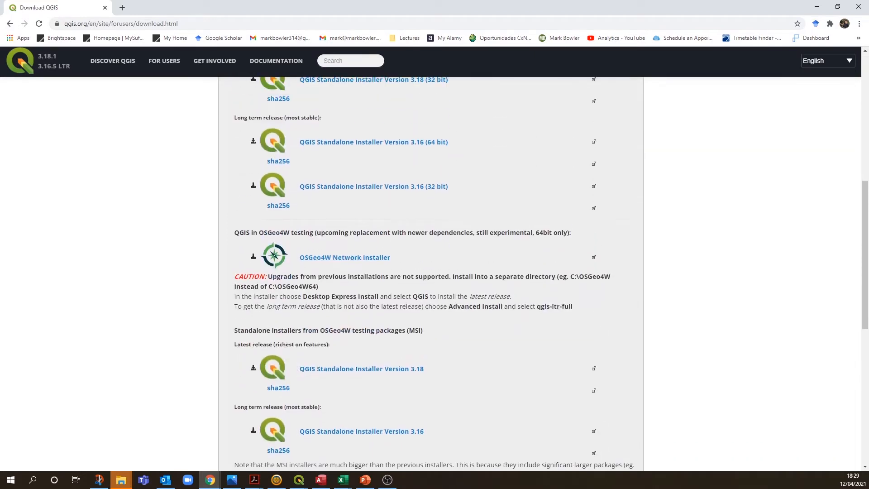
{"action": "scroll", "coordinate": [371, 274], "scroll_direction": "down", "scroll_amount": 3}
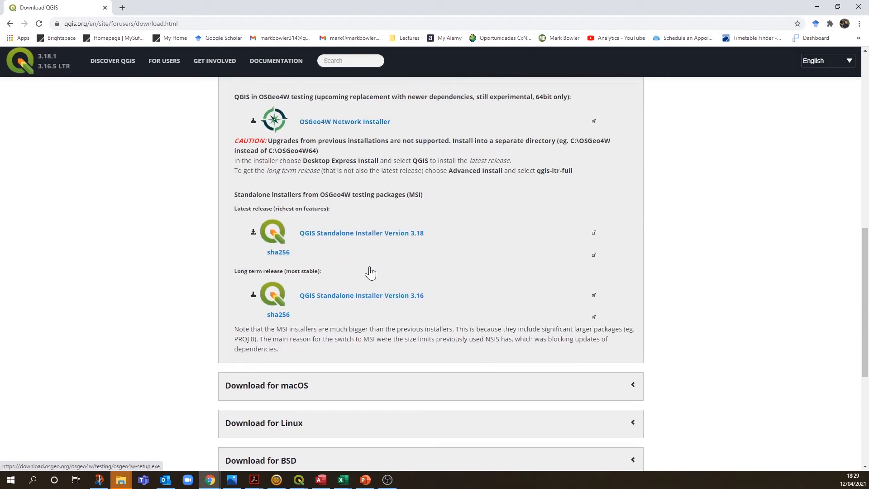
- Expand the macOS downloads and review the installers and the other platforms on offer
{"action": "scroll", "coordinate": [363, 285], "scroll_direction": "down", "scroll_amount": 3}
{"action": "left_click", "coordinate": [517, 259]}
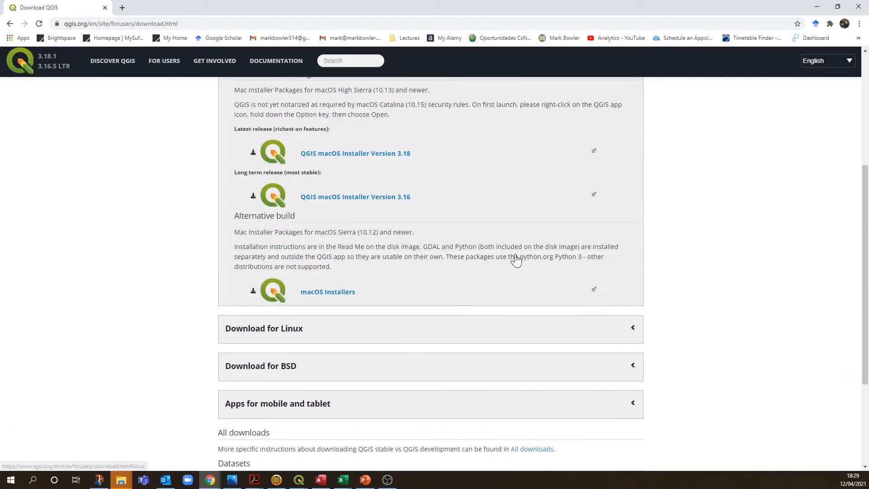
{"action": "scroll", "coordinate": [352, 343], "scroll_direction": "down", "scroll_amount": 1}
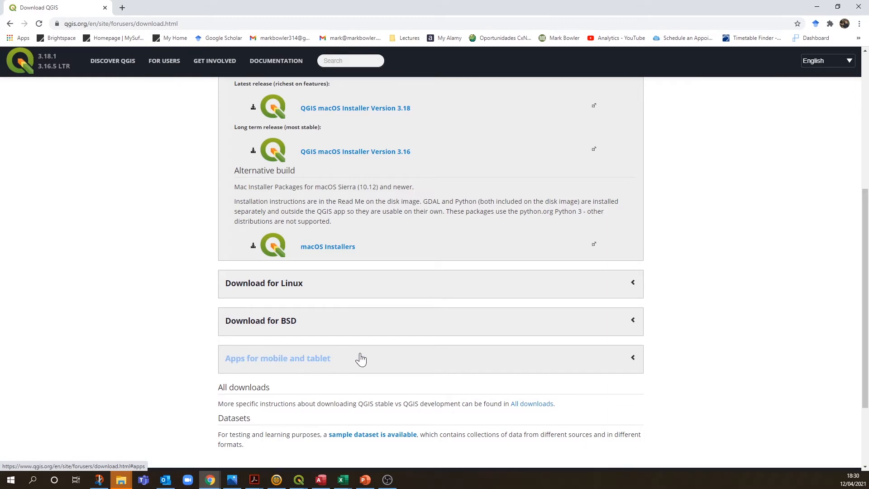
{"action": "scroll", "coordinate": [360, 359], "scroll_direction": "up", "scroll_amount": 4}
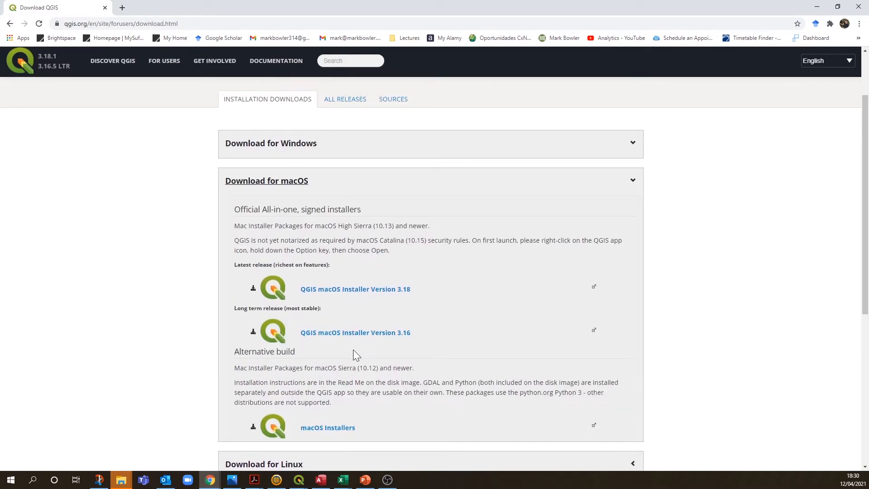
{"action": "scroll", "coordinate": [352, 350], "scroll_direction": "up", "scroll_amount": 2}
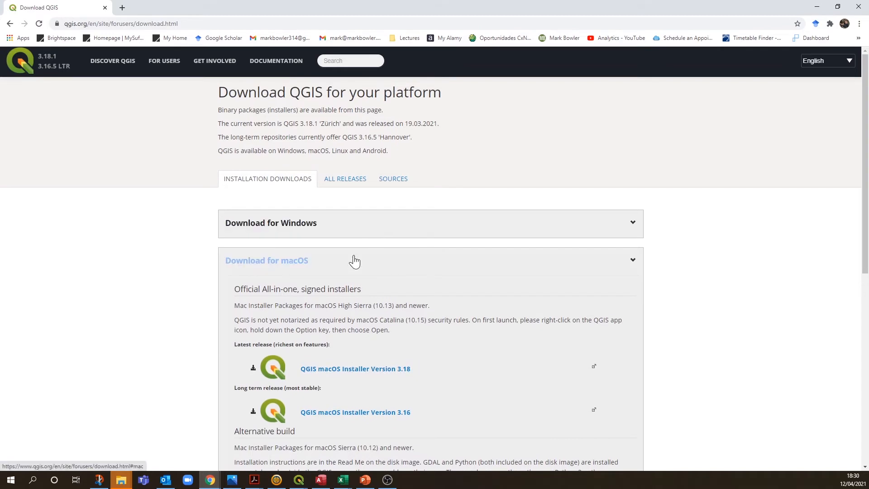
- Download the long term release QGIS Standalone Installer Version 3.16 (64 bit) for Windows to the Downloads folder and dismiss the thank-you message
{"action": "left_click", "coordinate": [349, 226]}
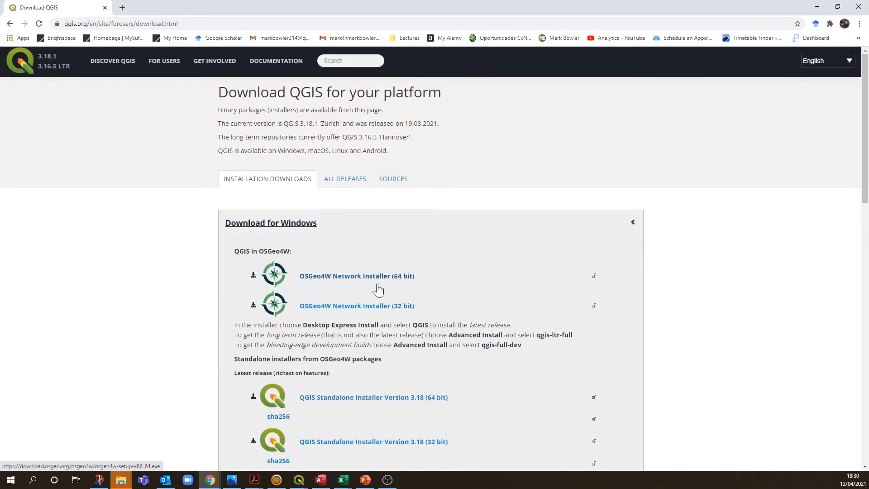
{"action": "scroll", "coordinate": [336, 287], "scroll_direction": "down", "scroll_amount": 2}
{"action": "scroll", "coordinate": [337, 285], "scroll_direction": "down", "scroll_amount": 2}
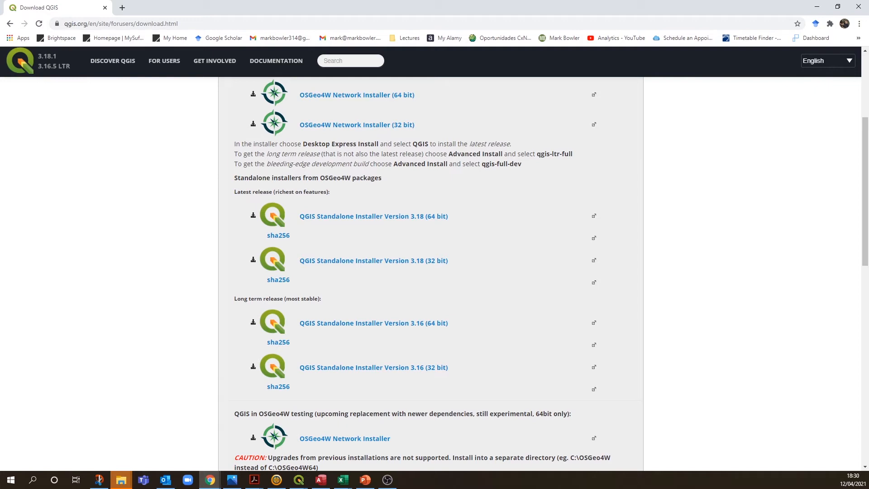
{"action": "scroll", "coordinate": [317, 294], "scroll_direction": "down", "scroll_amount": 1}
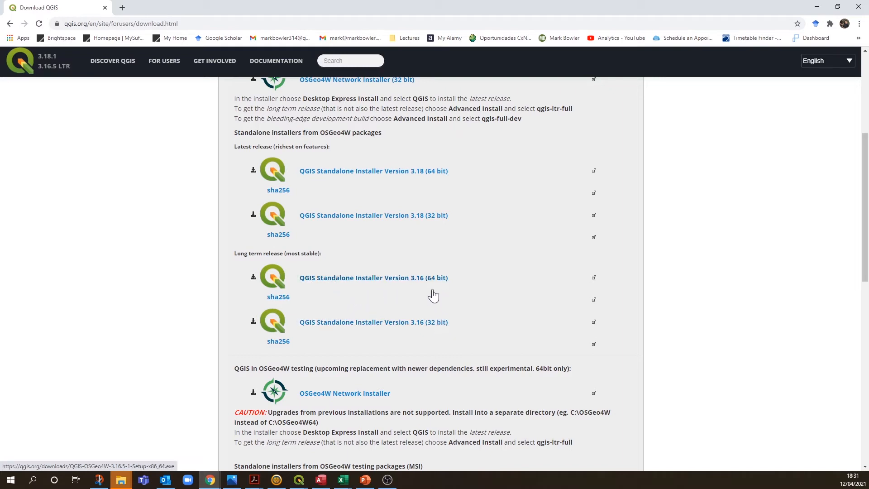
{"action": "left_click", "coordinate": [387, 278]}
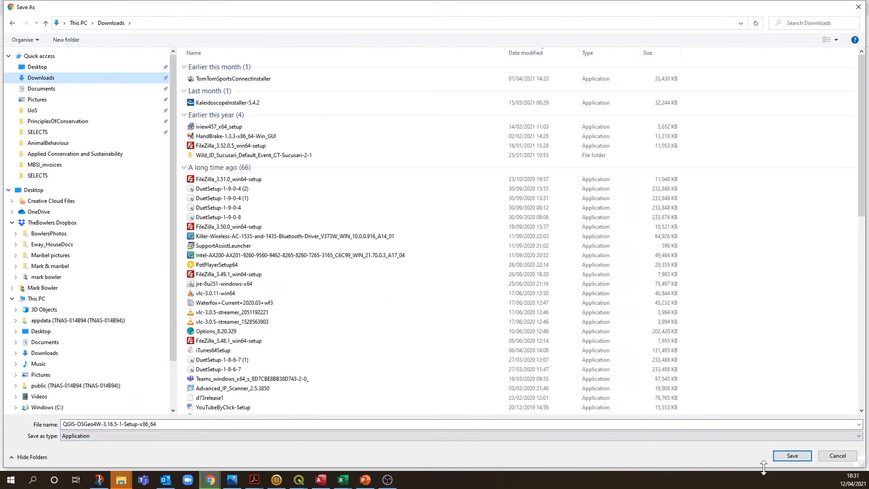
{"action": "left_click", "coordinate": [790, 456]}
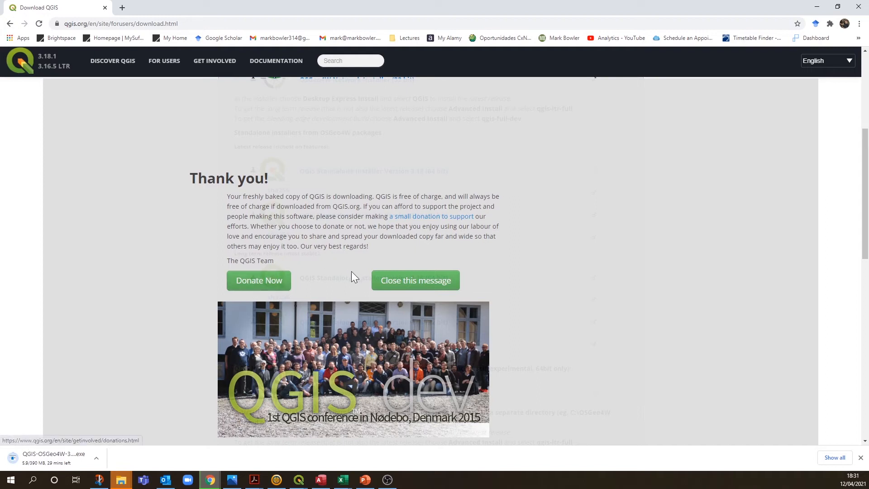
{"action": "left_click", "coordinate": [410, 284]}
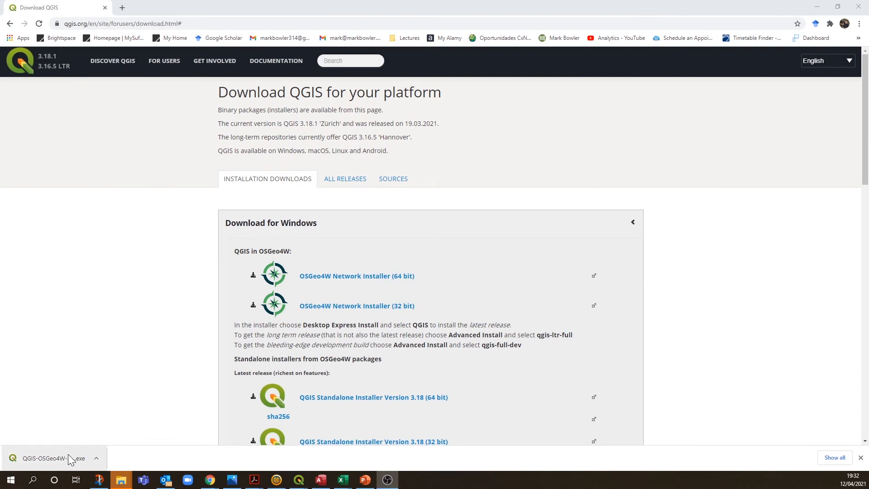
- Run the downloaded installer and install QGIS 3.16.5 in C:\Program Files\QGIS 3.16 with only the QGIS component
{"action": "left_click", "coordinate": [67, 455]}
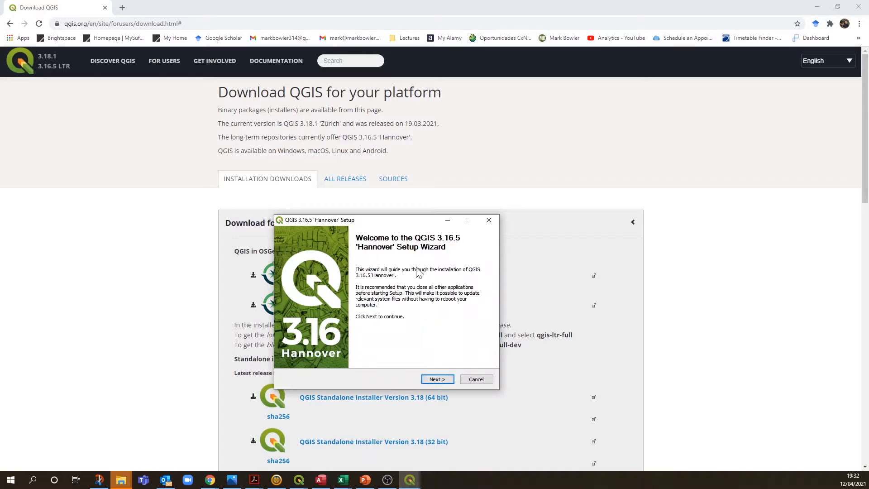
{"action": "left_click", "coordinate": [439, 380]}
{"action": "left_click", "coordinate": [437, 379]}
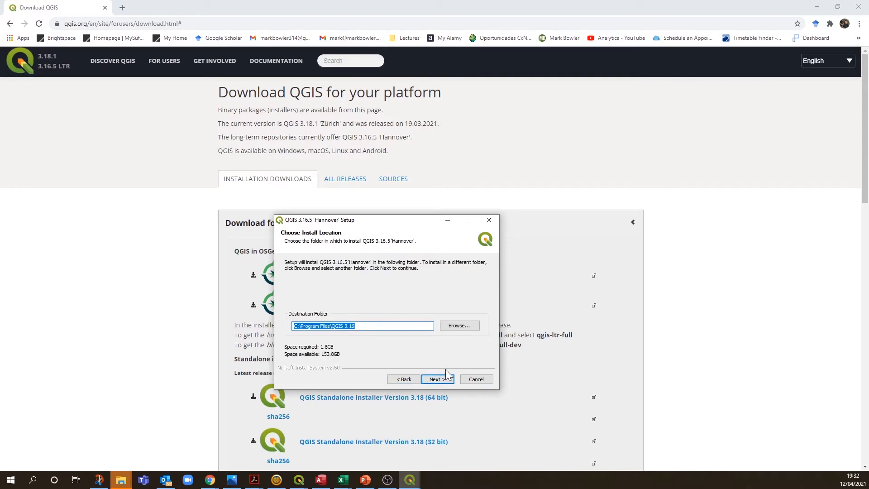
{"action": "left_click", "coordinate": [444, 381]}
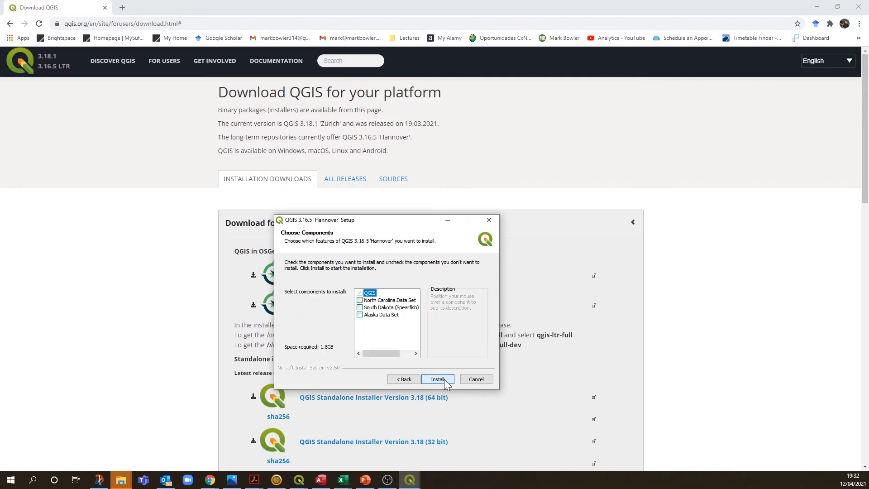
{"action": "left_click", "coordinate": [443, 379]}
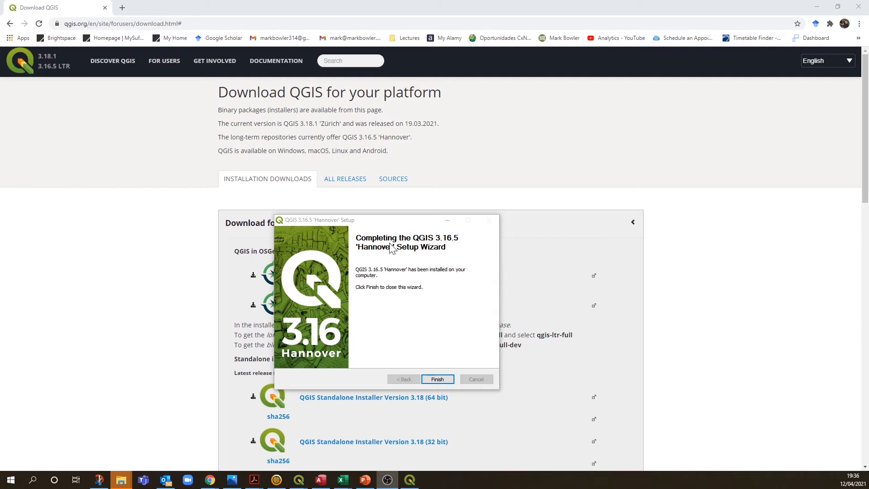
{"action": "left_click", "coordinate": [437, 379]}
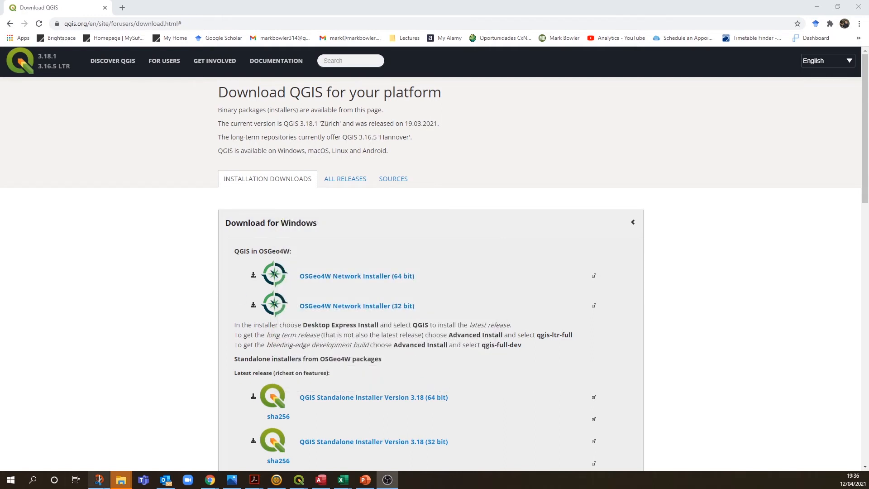
- Find the QGIS 3.16 folder among the installed programs and launch QGIS Desktop 3.16.5 from it
{"action": "left_click", "coordinate": [6, 485]}
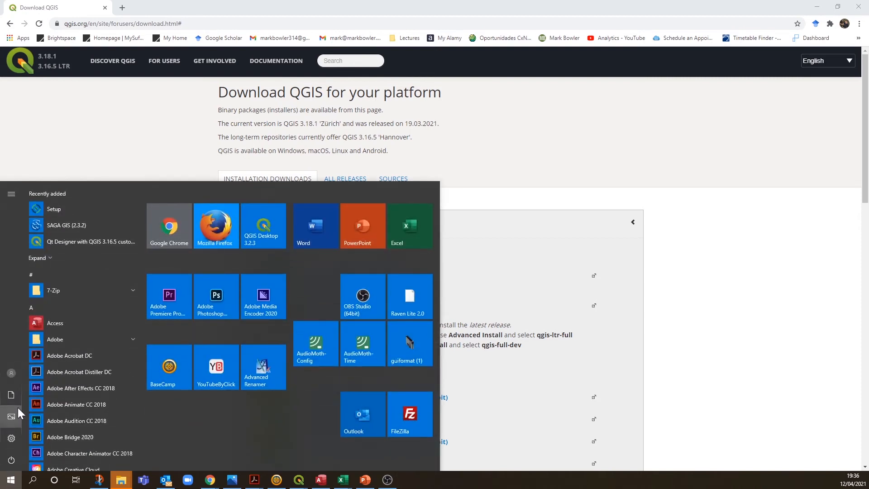
{"action": "scroll", "coordinate": [61, 387], "scroll_direction": "down", "scroll_amount": 5}
{"action": "scroll", "coordinate": [63, 395], "scroll_direction": "down", "scroll_amount": 15}
{"action": "scroll", "coordinate": [67, 406], "scroll_direction": "up", "scroll_amount": 5}
{"action": "scroll", "coordinate": [67, 407], "scroll_direction": "up", "scroll_amount": 5}
{"action": "scroll", "coordinate": [67, 406], "scroll_direction": "up", "scroll_amount": 3}
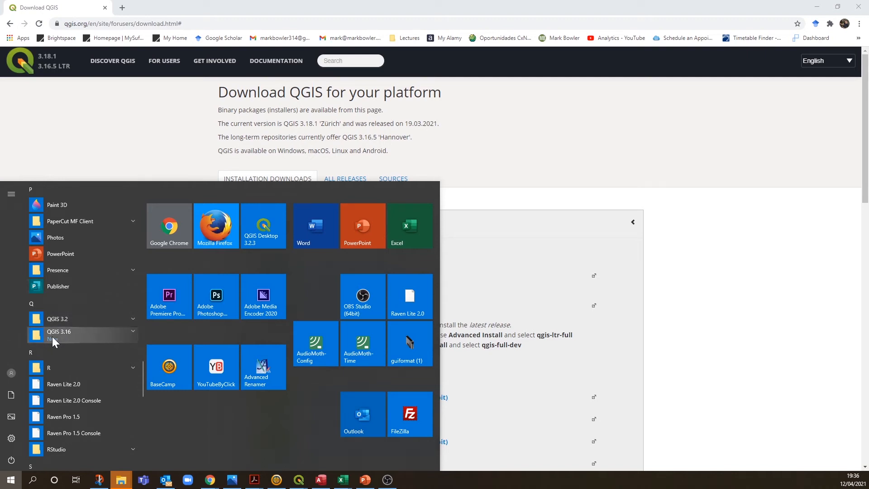
{"action": "left_click", "coordinate": [97, 335]}
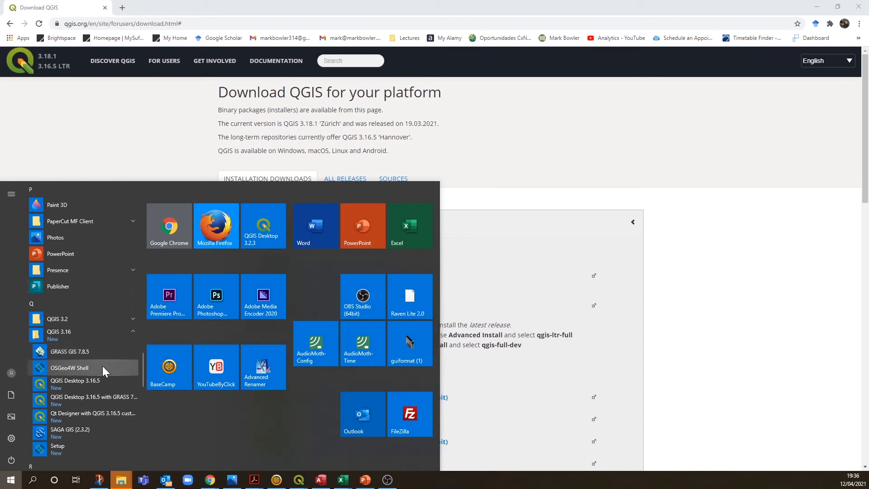
{"action": "left_click", "coordinate": [77, 385]}
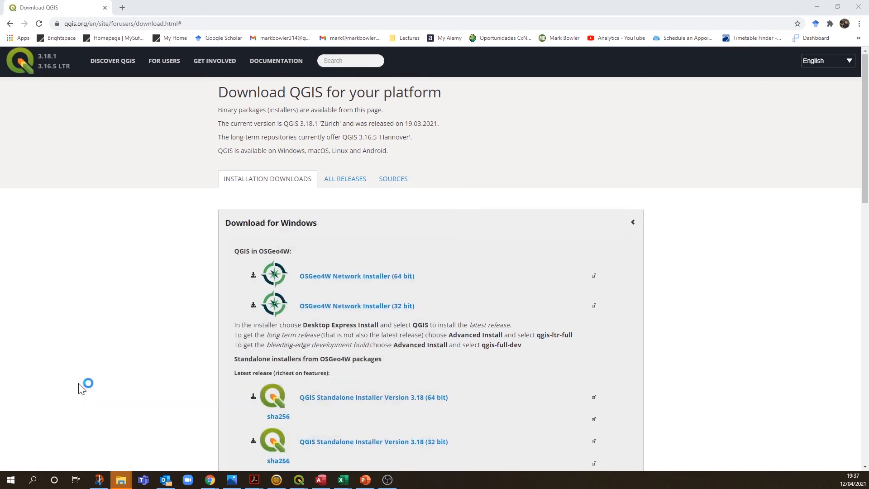
{"action": "scroll", "coordinate": [349, 262], "scroll_direction": "down", "scroll_amount": 1}
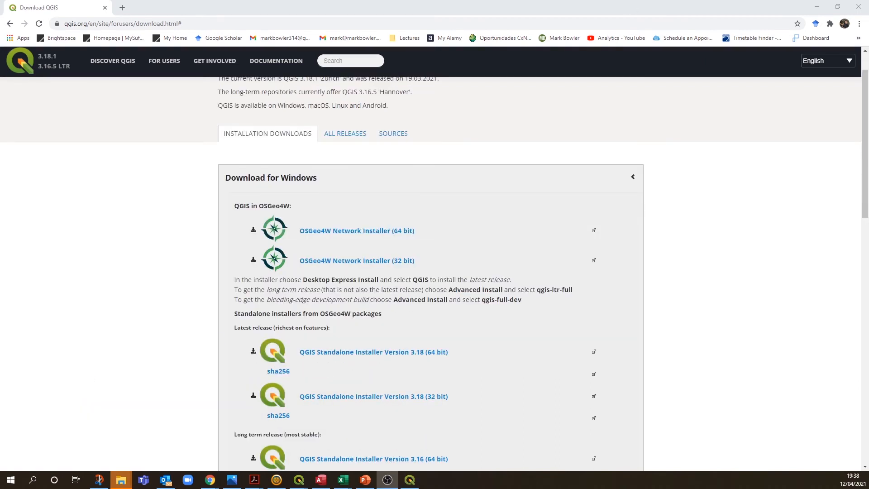
- Switch to the newly launched QGIS window, maximize it and look through the list of recent projects
{"action": "mouse_move", "coordinate": [417, 485]}
{"action": "mouse_move", "coordinate": [410, 485]}
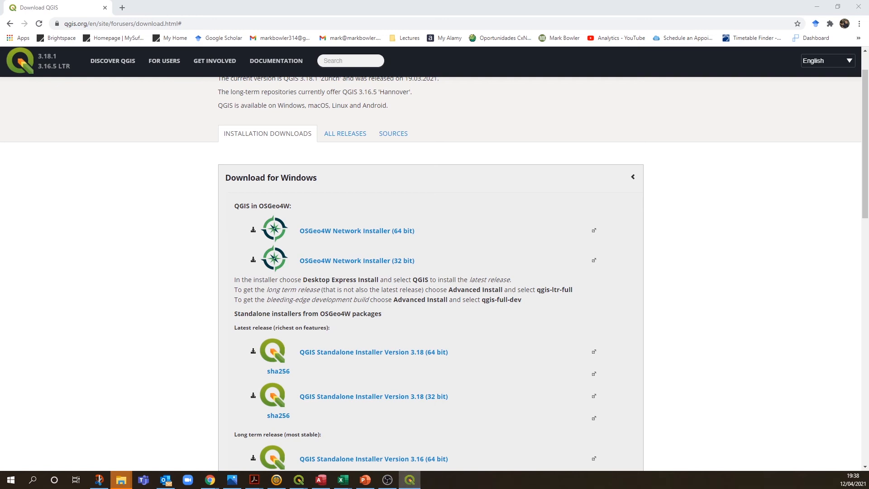
{"action": "left_click", "coordinate": [410, 480]}
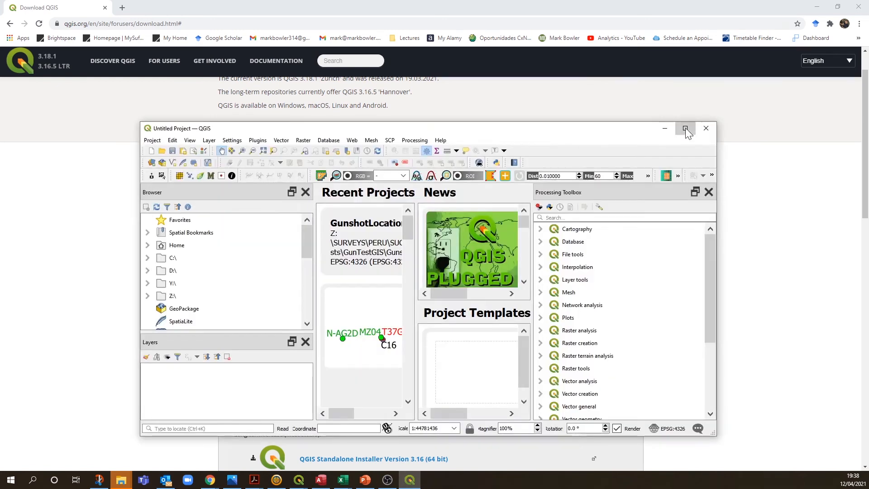
{"action": "left_click", "coordinate": [685, 126]}
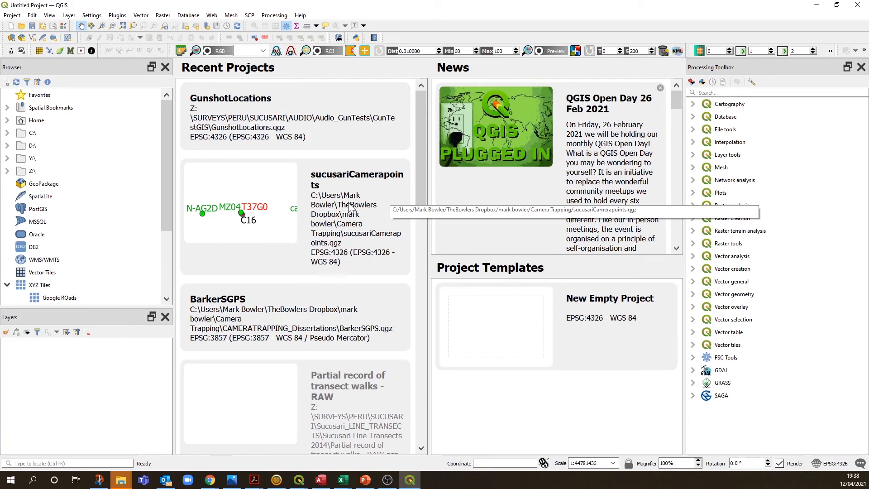
{"action": "scroll", "coordinate": [268, 220], "scroll_direction": "down", "scroll_amount": 5}
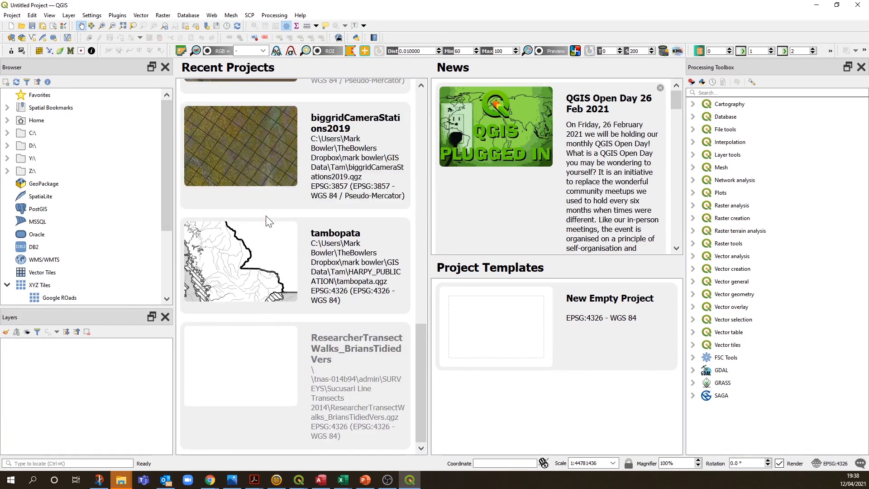
{"action": "scroll", "coordinate": [269, 220], "scroll_direction": "up", "scroll_amount": 5}
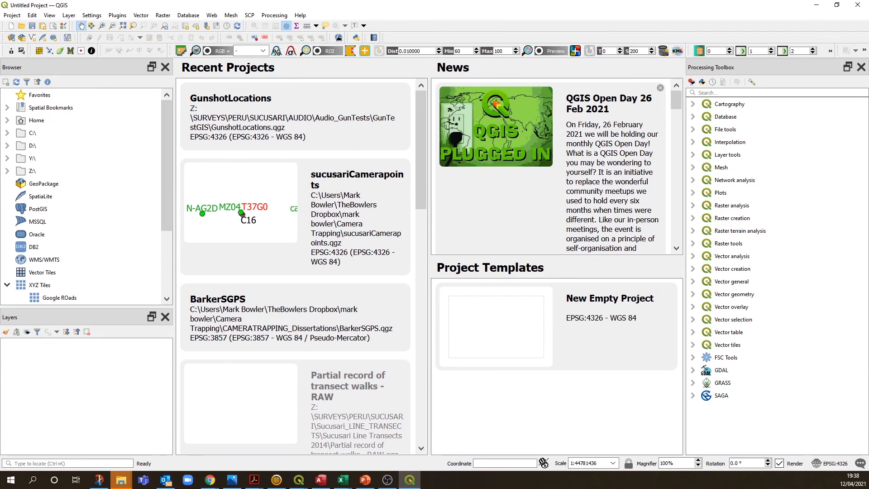
- Check the installed QGIS version in the program's About information and close it
{"action": "left_click", "coordinate": [301, 15]}
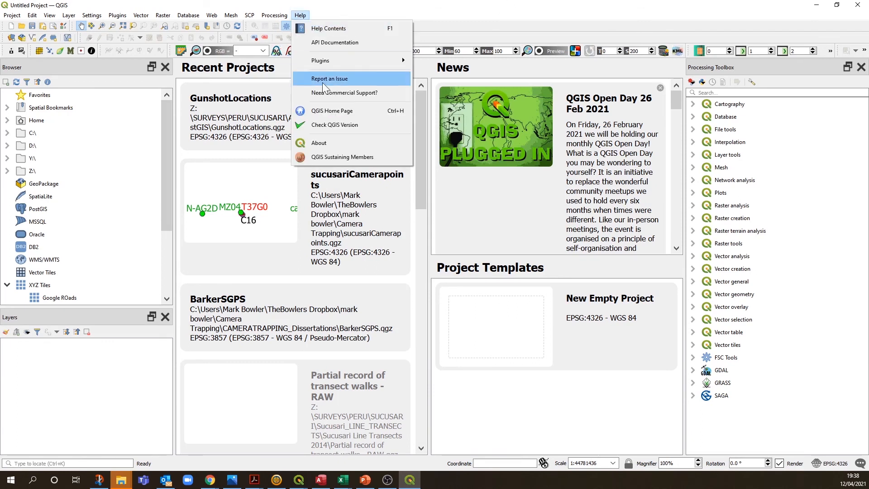
{"action": "left_click", "coordinate": [346, 148]}
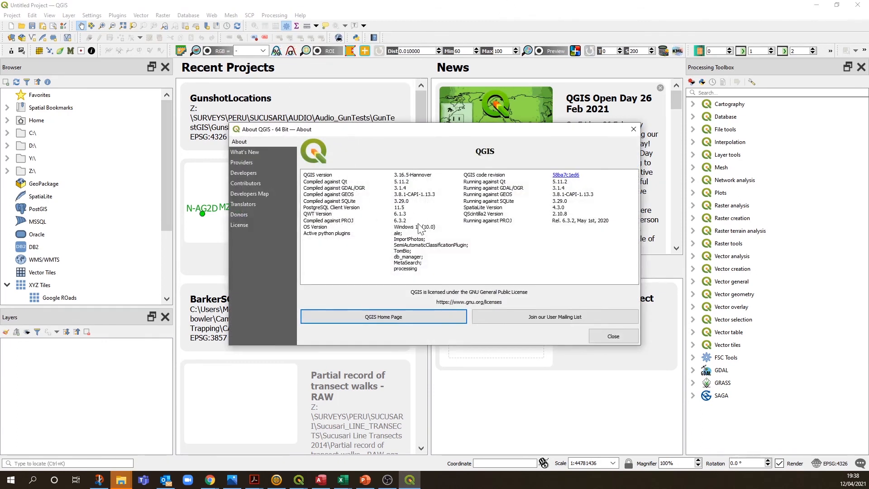
{"action": "left_click", "coordinate": [603, 342]}
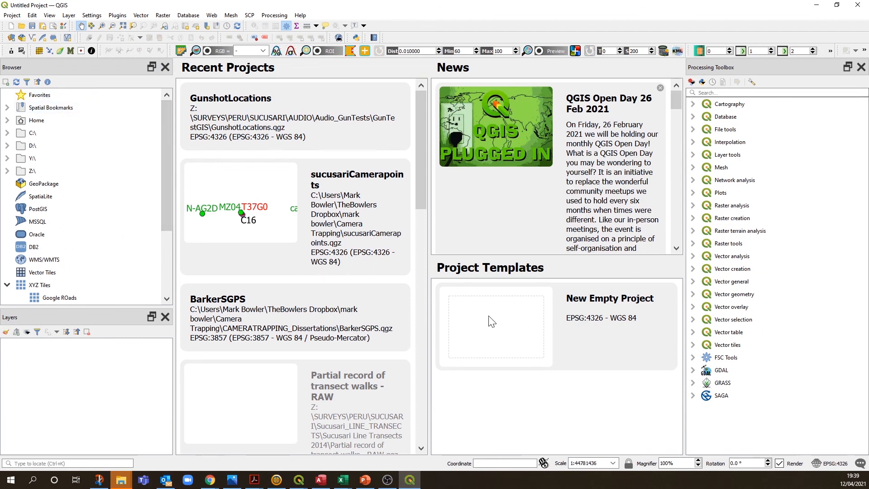
- Create a new empty project from the EPSG:4326 - WGS 84 project template
{"action": "left_click", "coordinate": [518, 323]}
{"action": "double_click", "coordinate": [514, 327]}
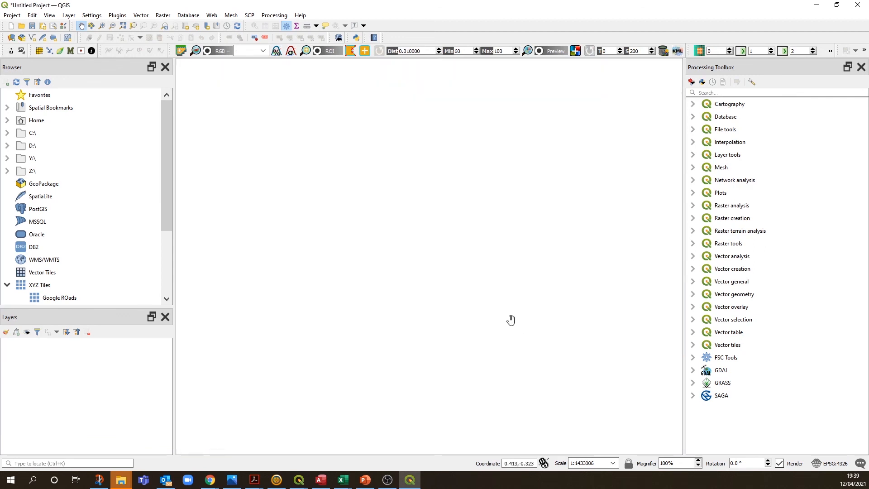